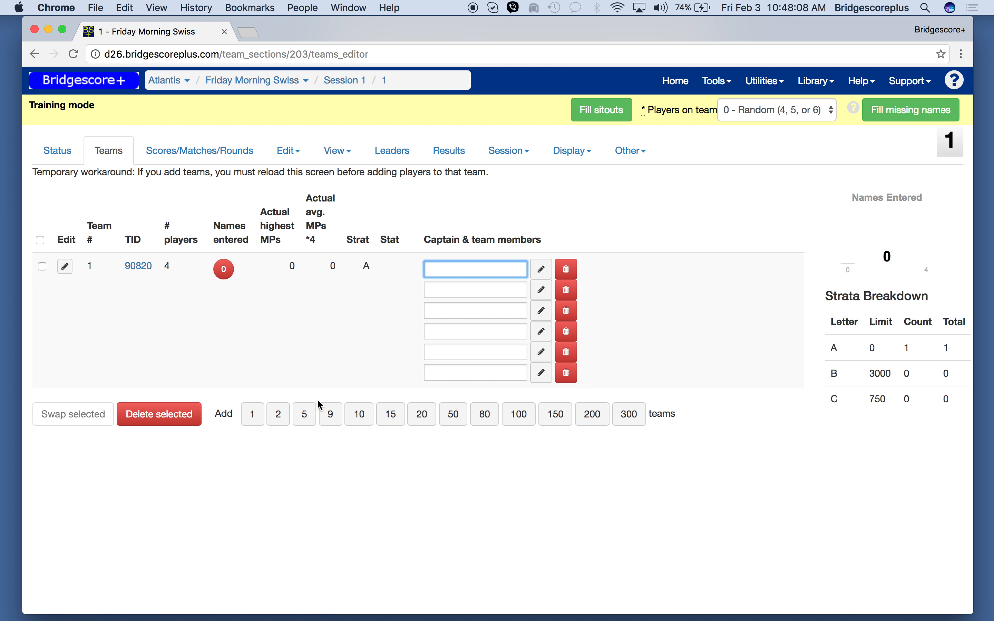
Add 15 teams to the Friday Morning Swiss section.
left_click(395, 416)
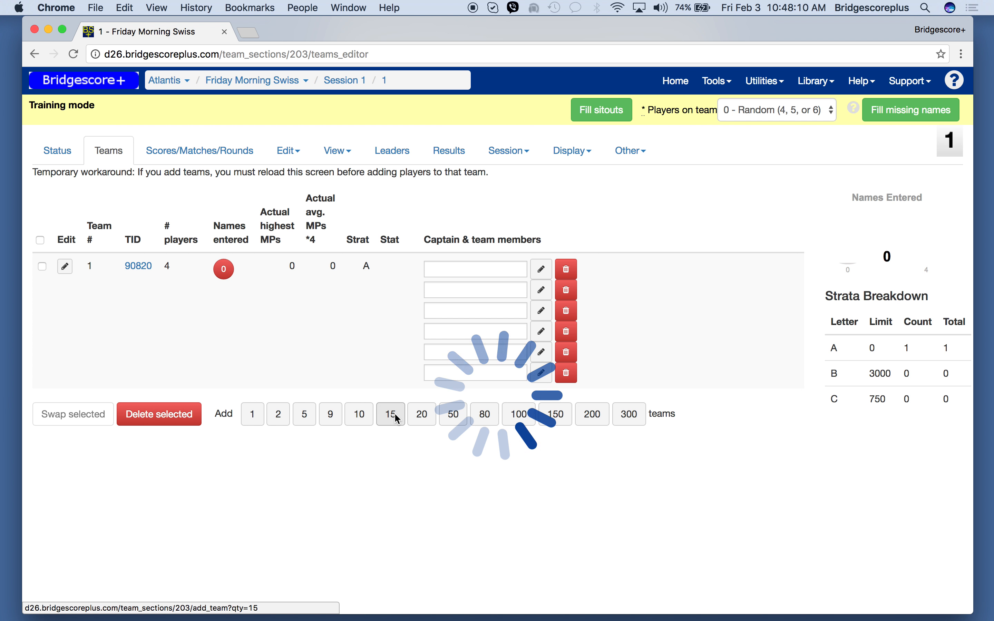
Update the section's table inventory with C1-20 for RR and C1-D20 for HH.
left_click(289, 151)
left_click(313, 243)
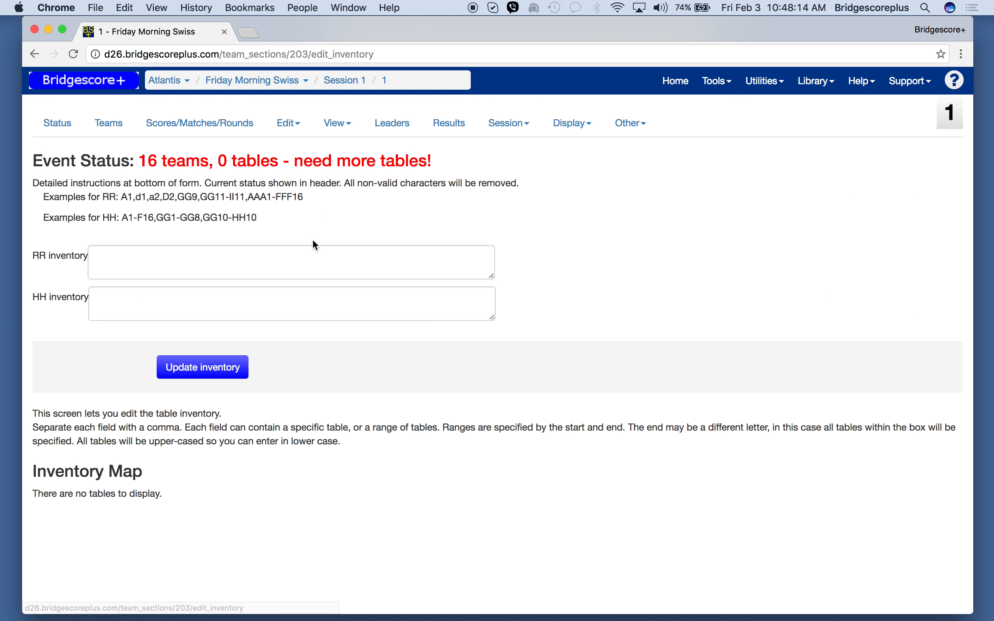
left_click(211, 262)
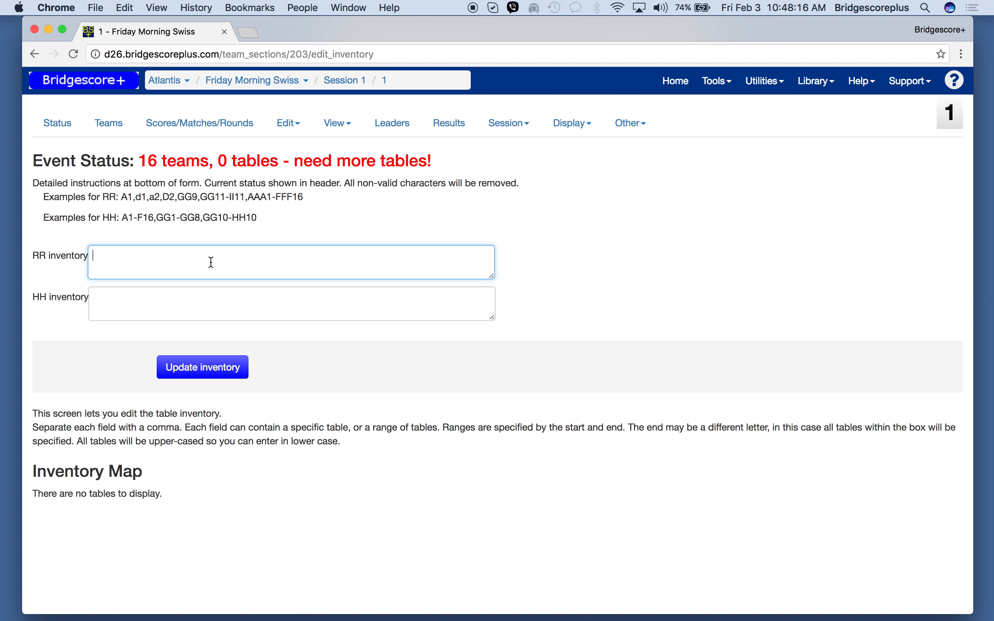
type("C1-D20")
key("Tab")
type("C1-d20")
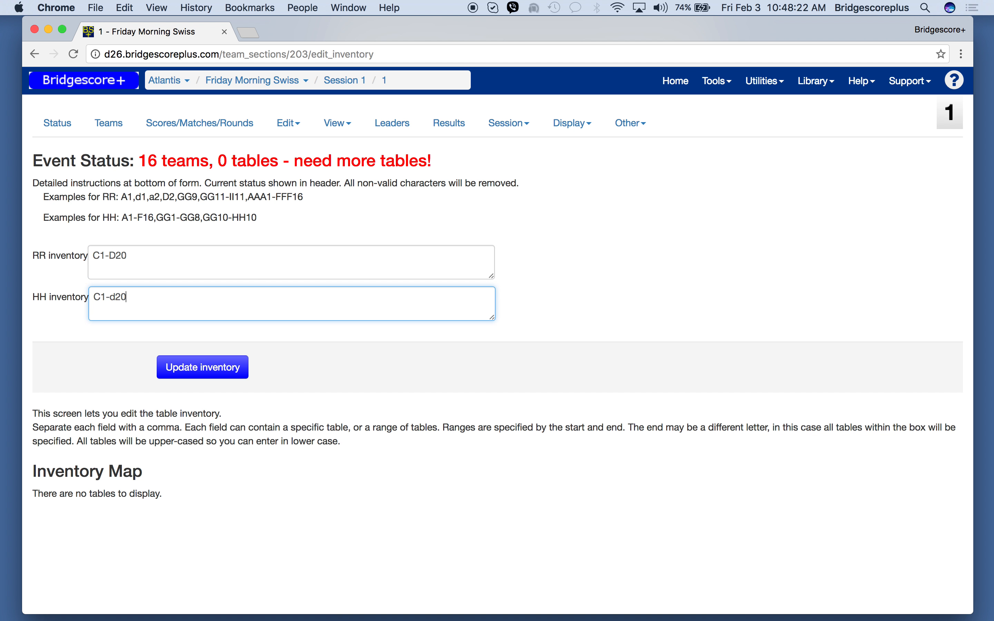
key("shift+Tab")
key("BackSpace")
key("BackSpace")
key("BackSpace")
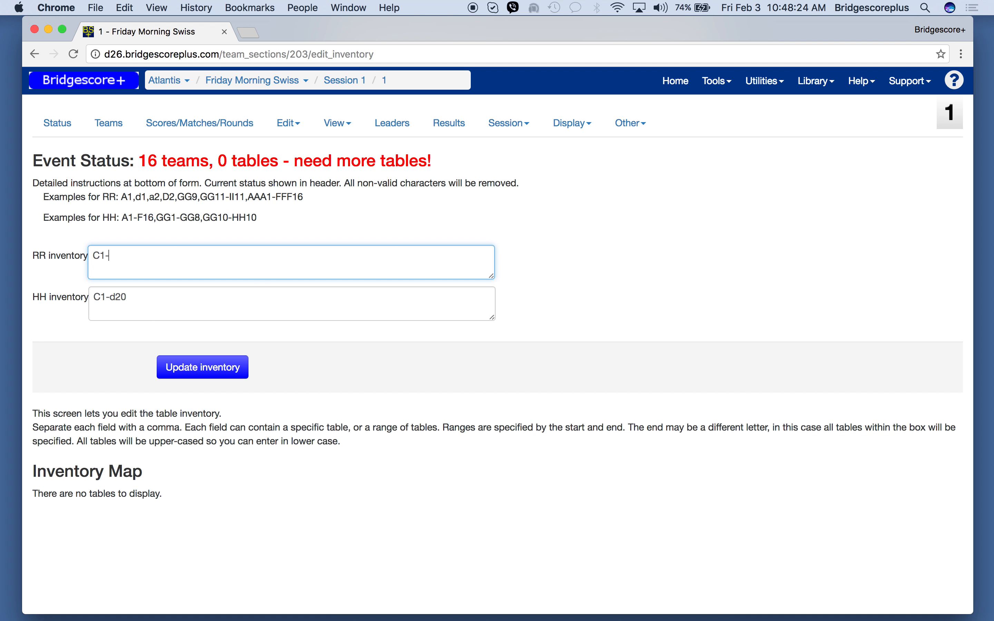
type("20")
left_click(184, 371)
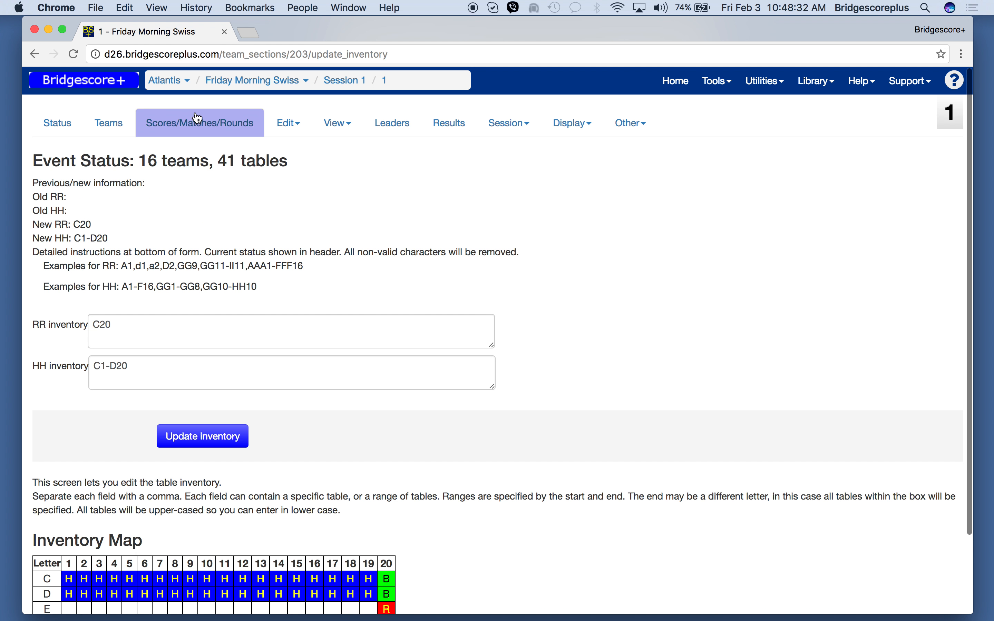
Assign all remaining matches and tables for round 1.
left_click(196, 122)
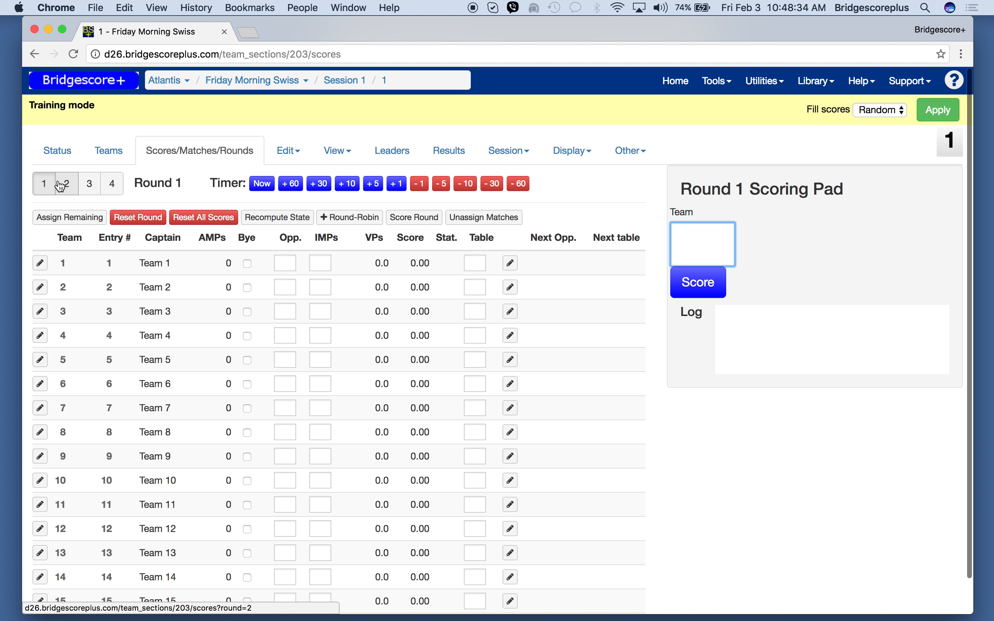
left_click(61, 217)
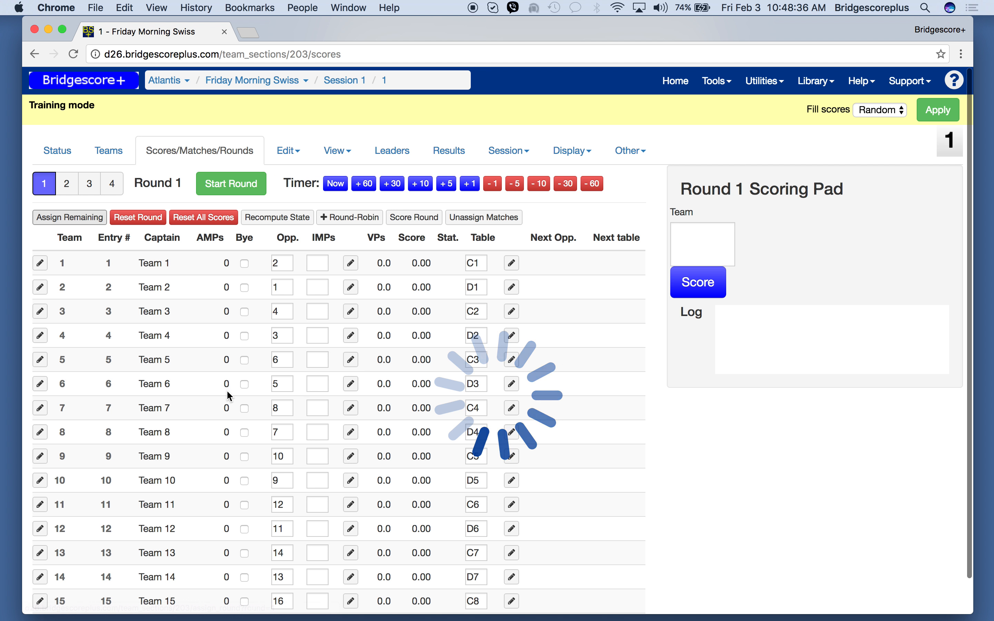
scroll(217, 406, "down", 2)
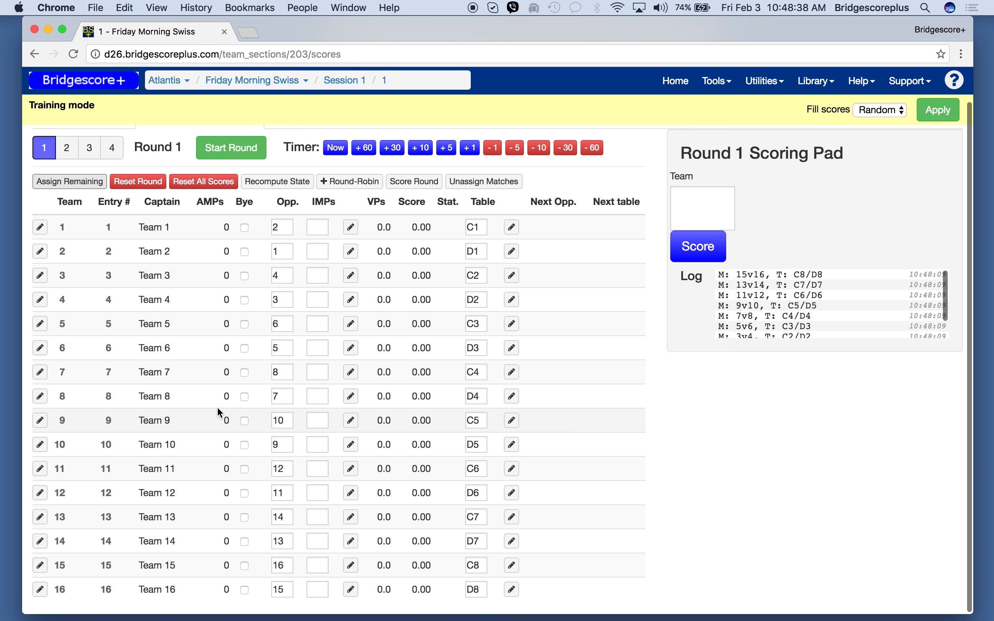
scroll(216, 406, "up", 2)
Open the Swiss display, examine its round 1 table assignments, and return to the scores page.
left_click(596, 153)
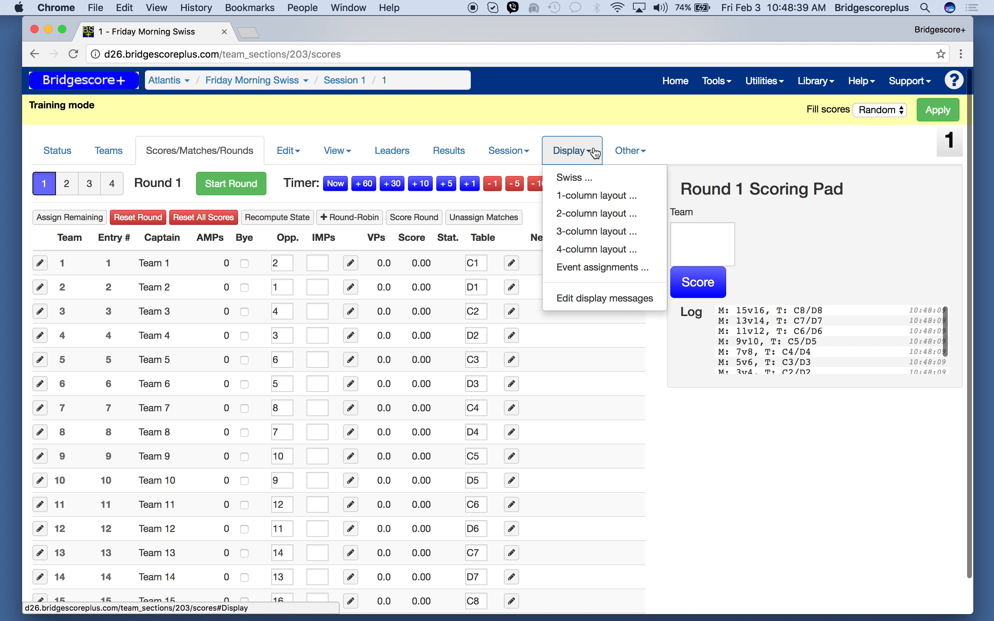
left_click(592, 180)
left_click(149, 36)
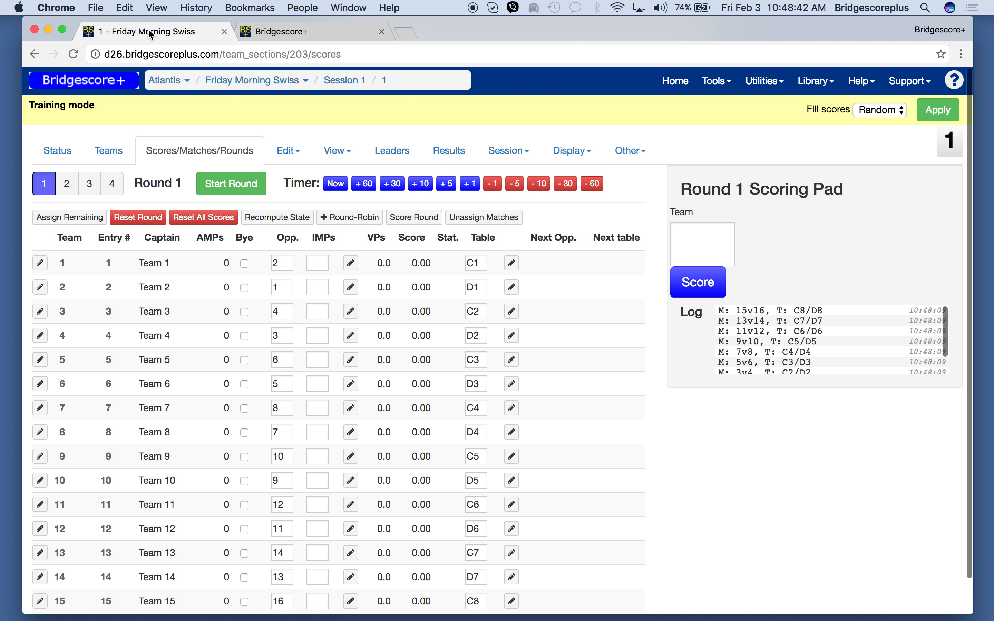
left_click(328, 32)
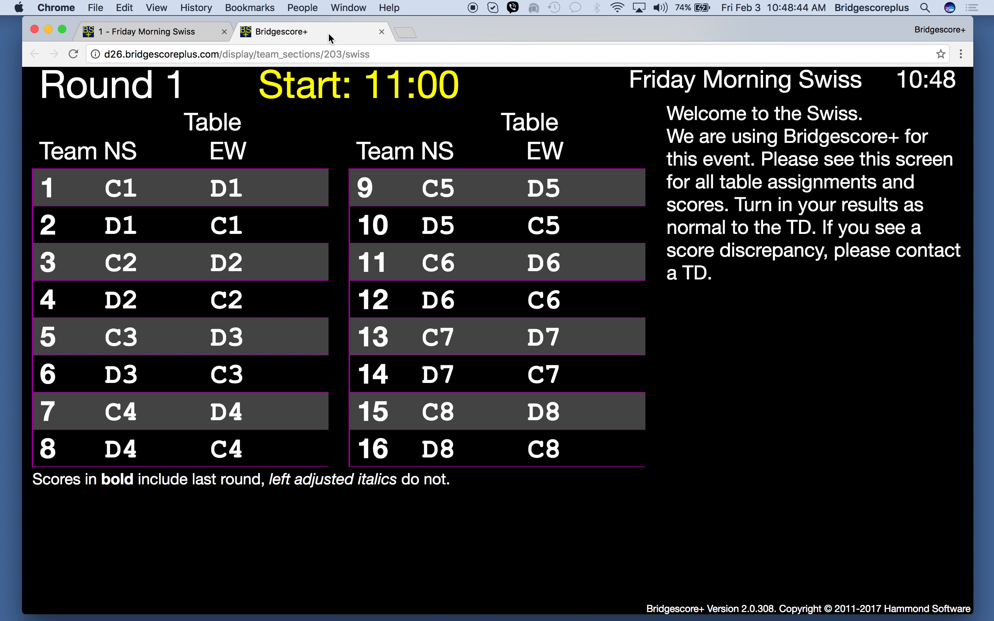
left_click(173, 31)
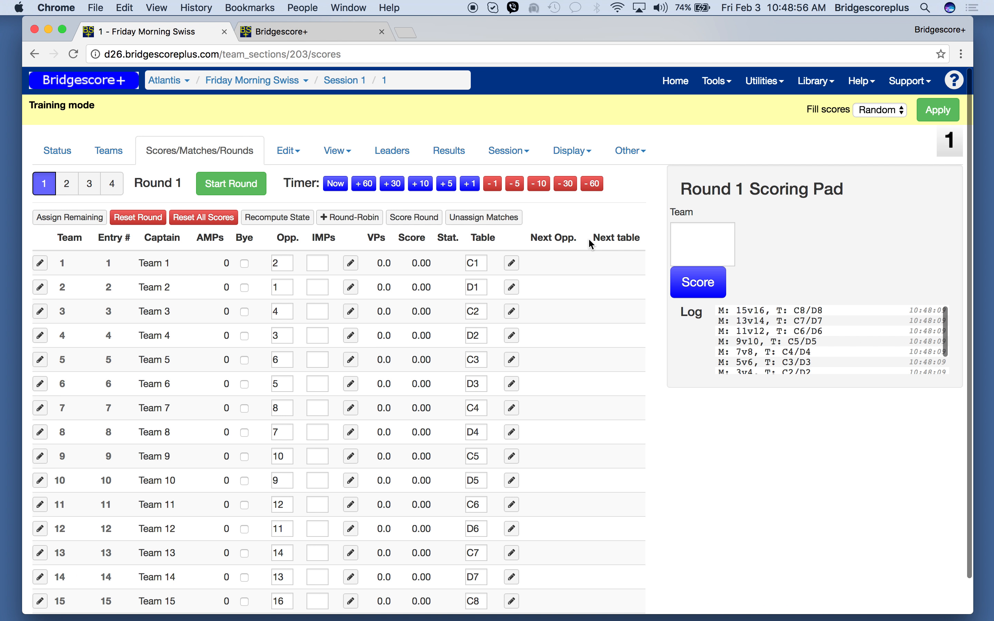
Enter 4 IMPs for Team 1 in the round 1 scores table.
left_click(322, 267)
type("4")
key("Tab")
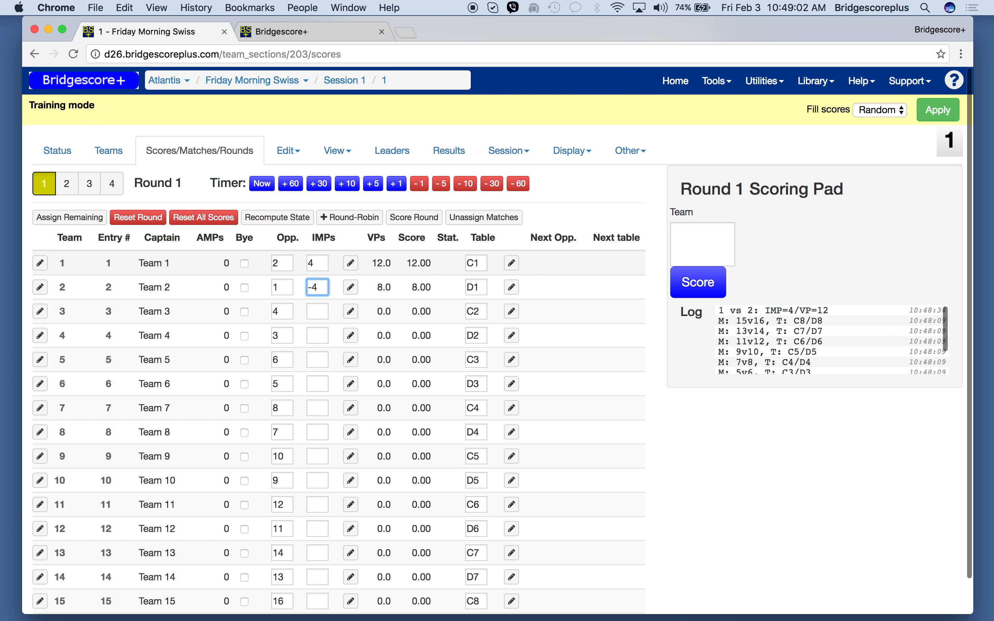
Score team 6's match against team 5 with 7 IMPs using the round 1 scoring pad.
left_click(685, 235)
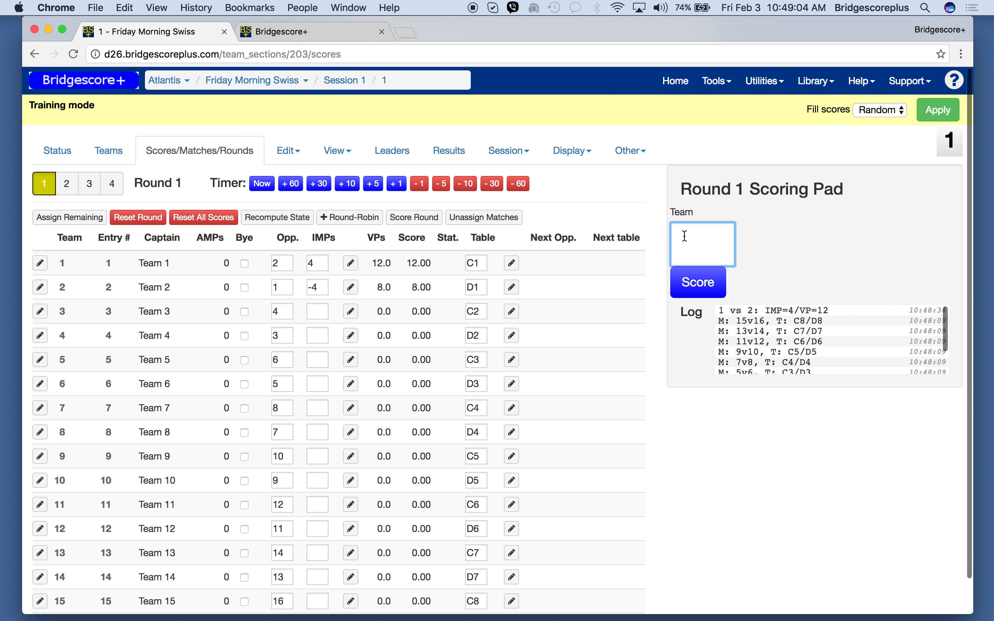
type("6")
key("Return")
type("7")
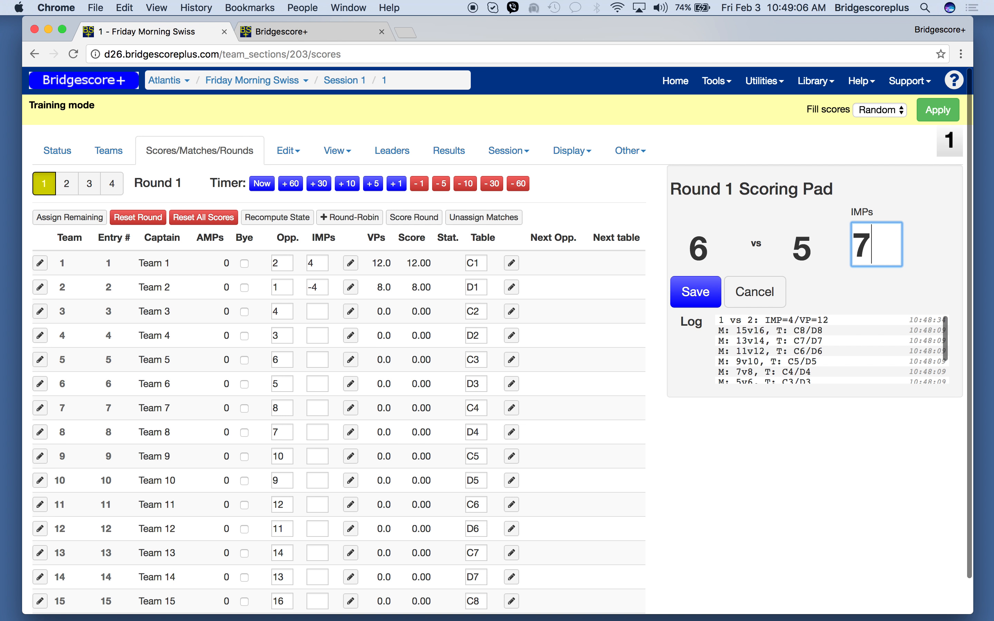
key("Return")
type("2")
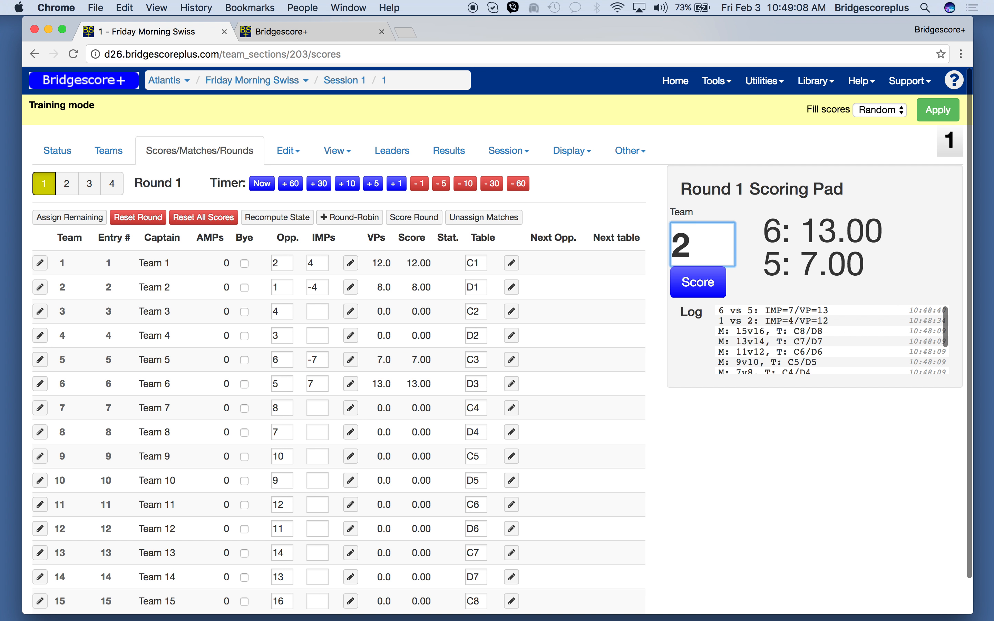
key("Return")
left_click(625, 206)
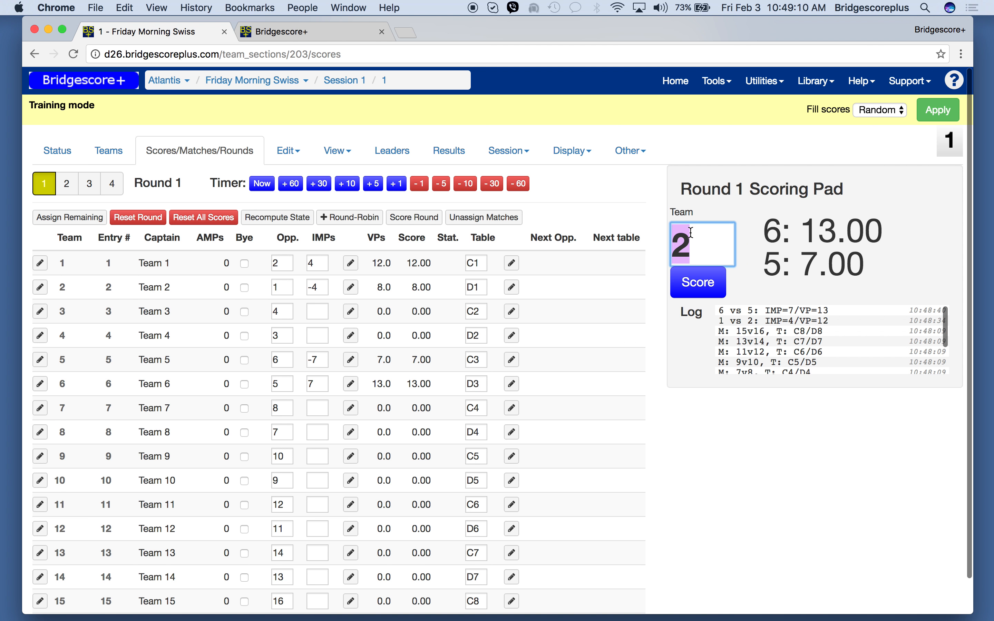
Score team 11's match against team 12 with 4 IMPs using the round 1 scoring pad.
left_click(691, 232)
key("BackSpace")
type("11")
key("Return")
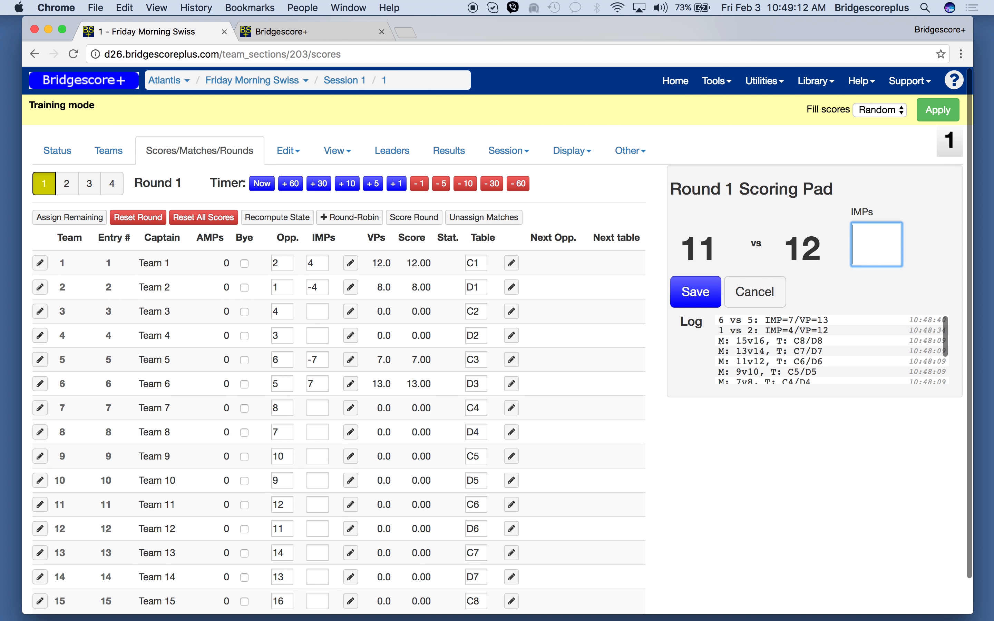
type("4")
key("Return")
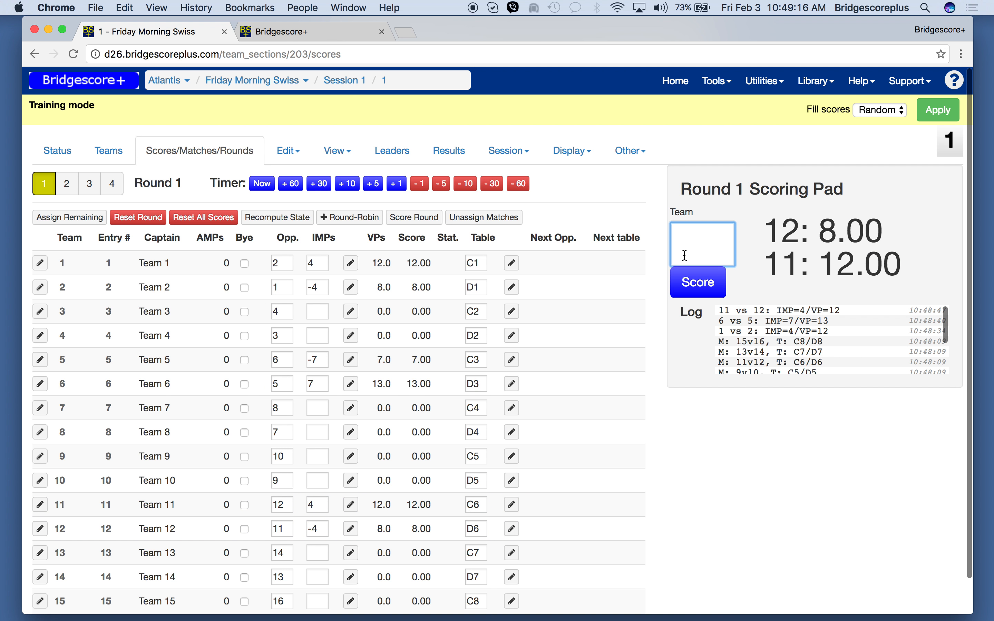
Fill in the remaining round 1 scores with random results.
type("3")
key("Return")
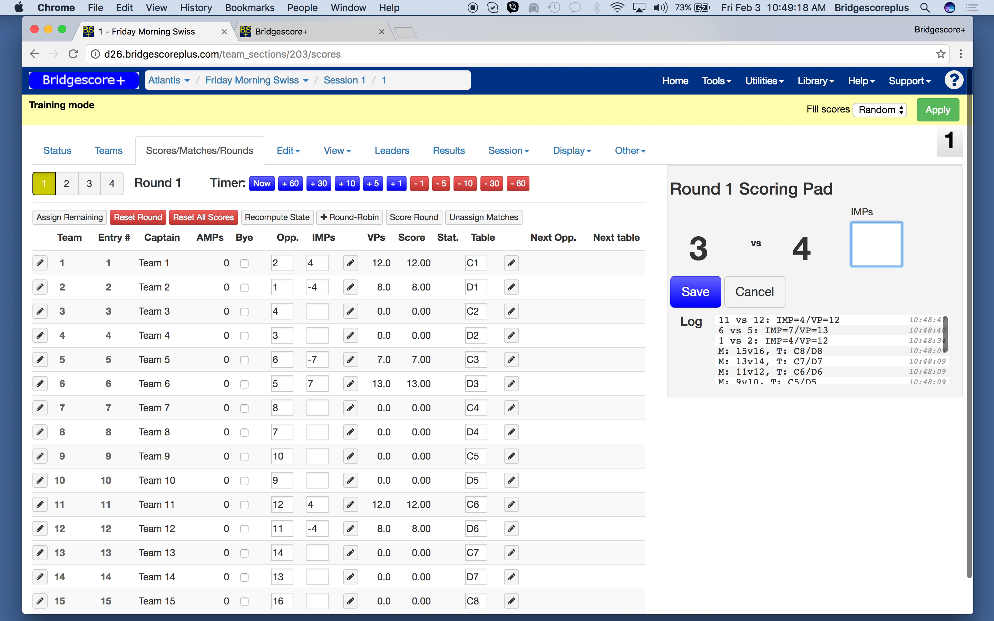
left_click(938, 112)
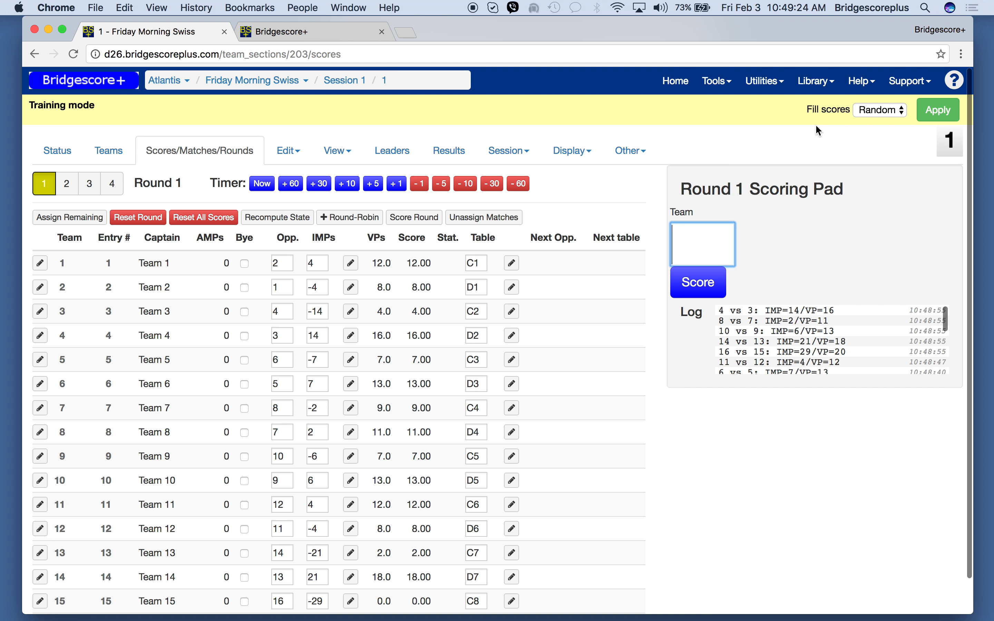
Open the round 2 scores in a separate browser tab and place it directly after the round 1 tab.
right_click(63, 185)
left_click(75, 190)
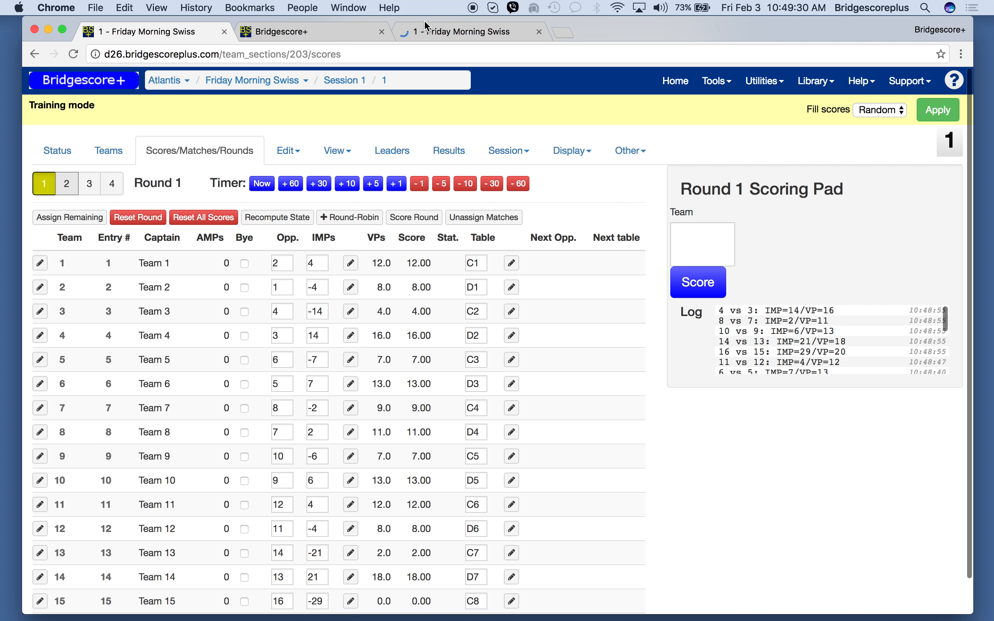
left_click_drag(427, 26, 293, 28)
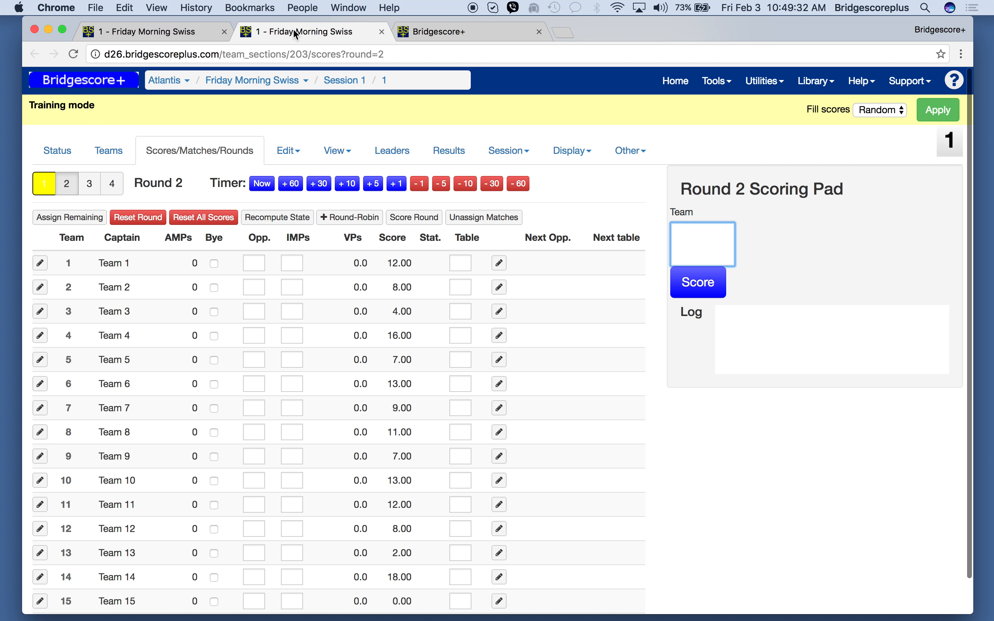
Return to the round 1 scores and recompute the state for round 1.
left_click(166, 31)
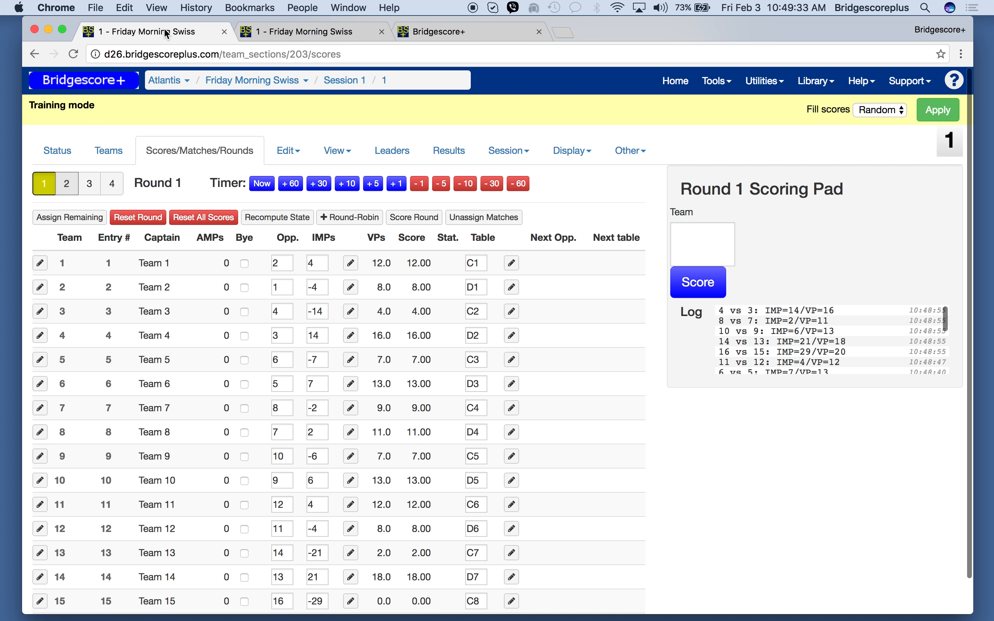
left_click(287, 223)
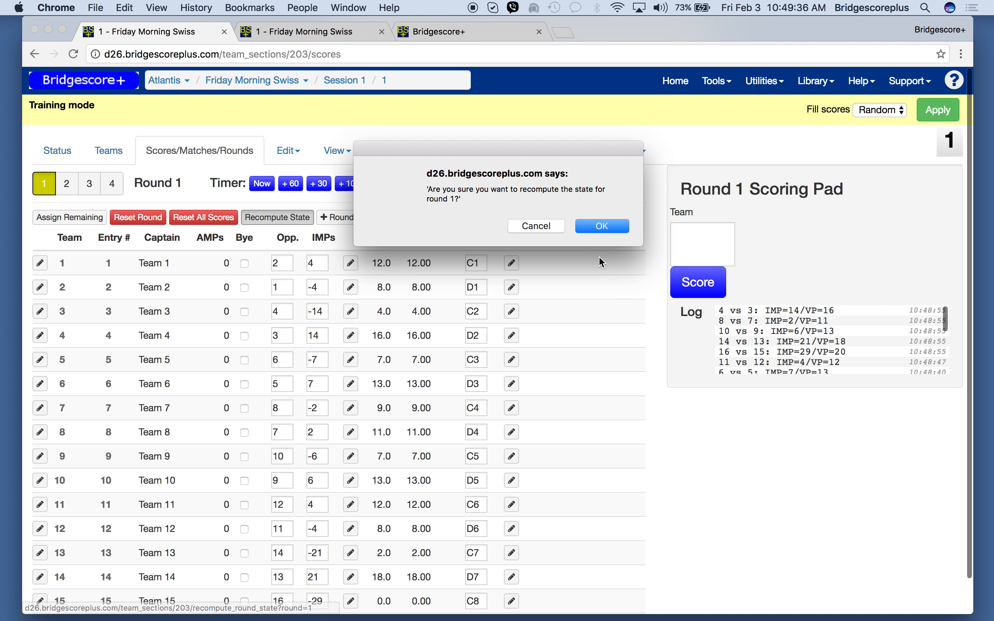
left_click(598, 227)
Assign all remaining round 2 matches and check the Swiss display before returning to the round 2 scores.
left_click(327, 32)
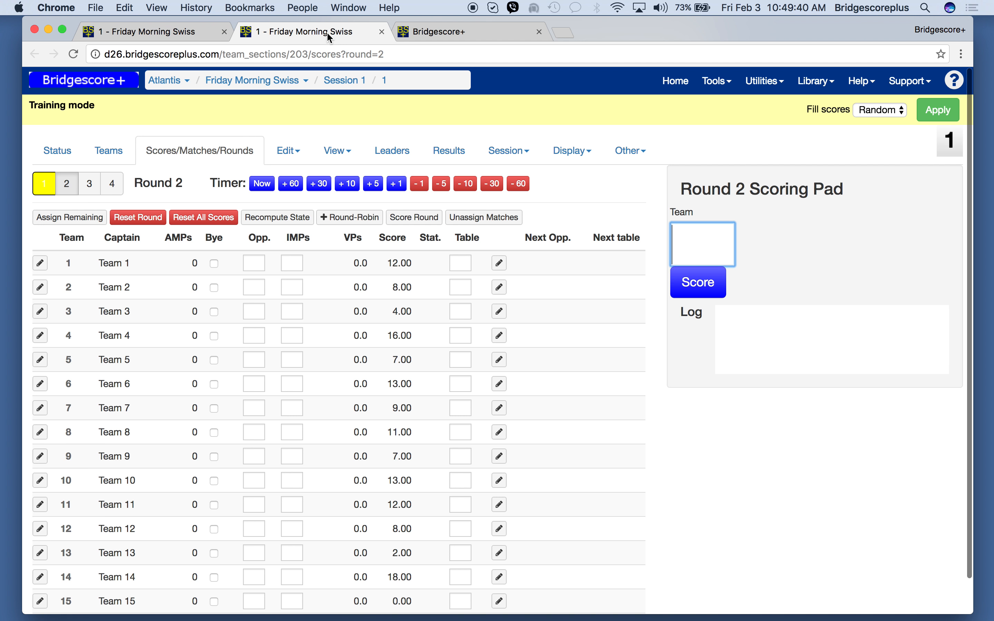
left_click(58, 218)
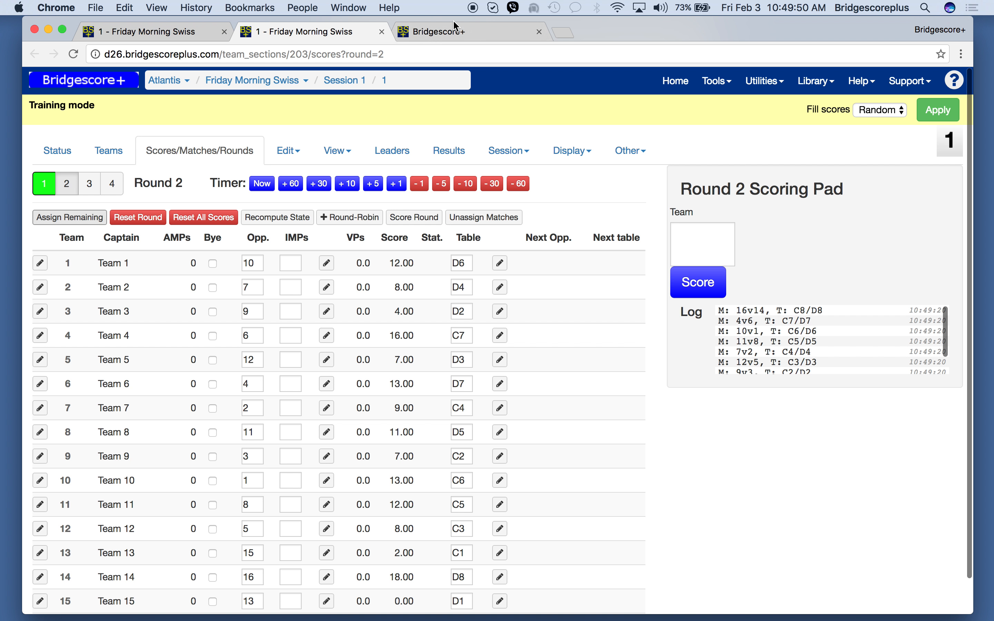
left_click(451, 35)
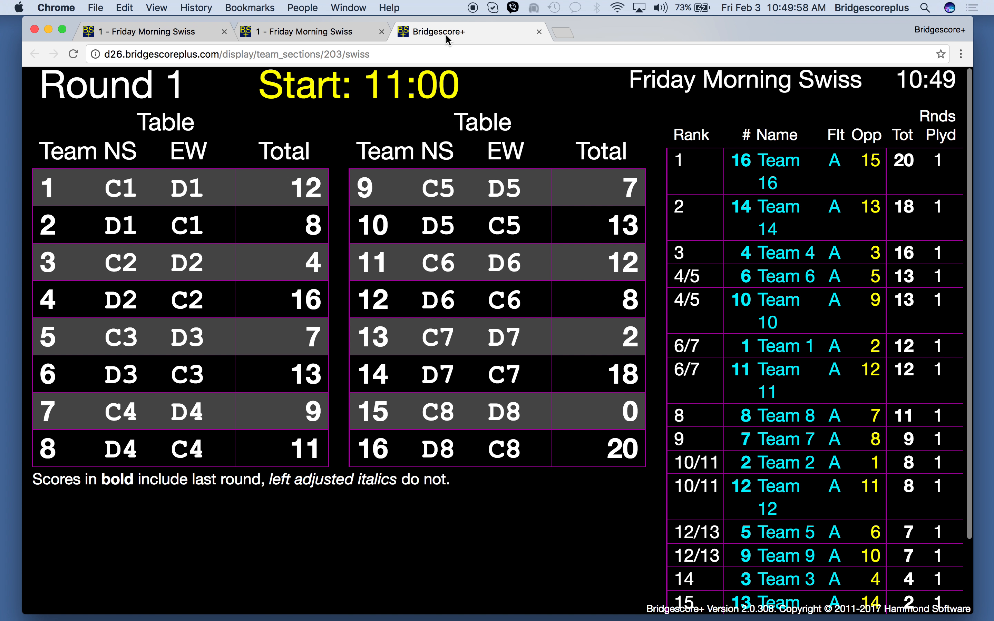
left_click(319, 33)
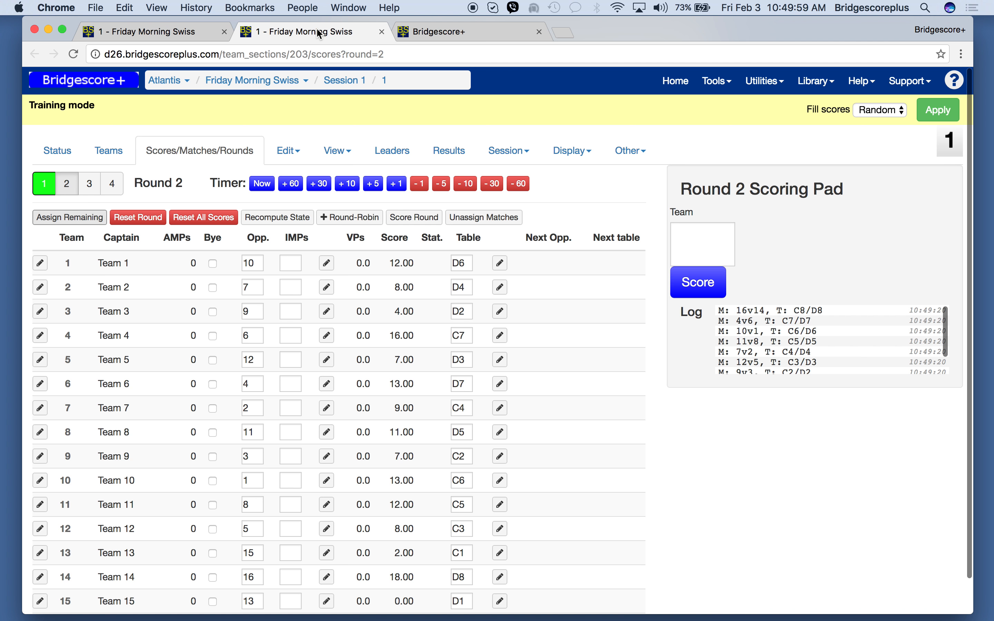
Recompute the state for round 2 and check the Swiss display before returning to the round 2 scores.
left_click(279, 218)
left_click(592, 231)
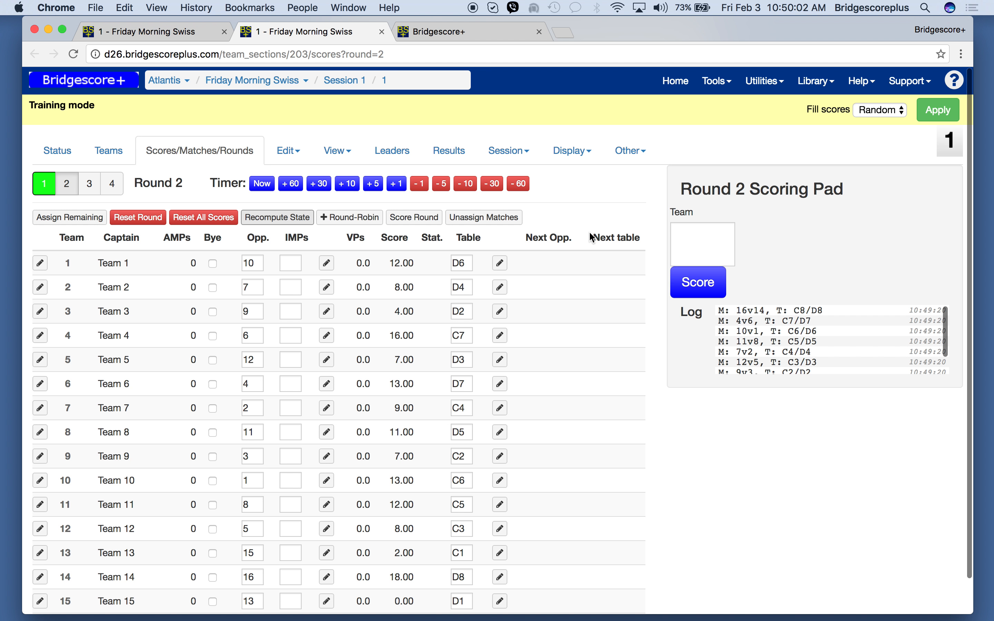
left_click(449, 32)
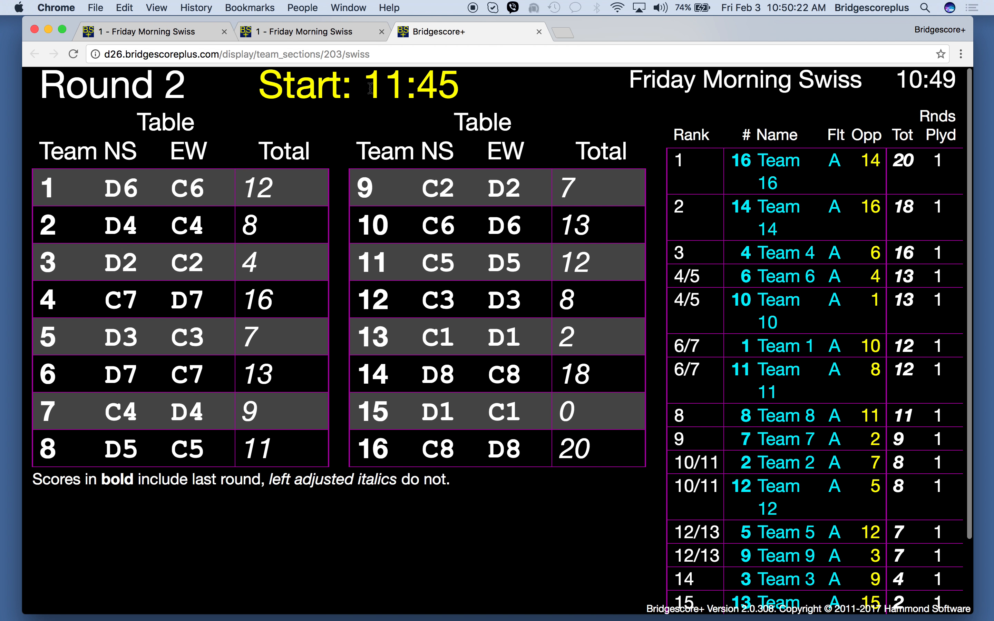
left_click(301, 32)
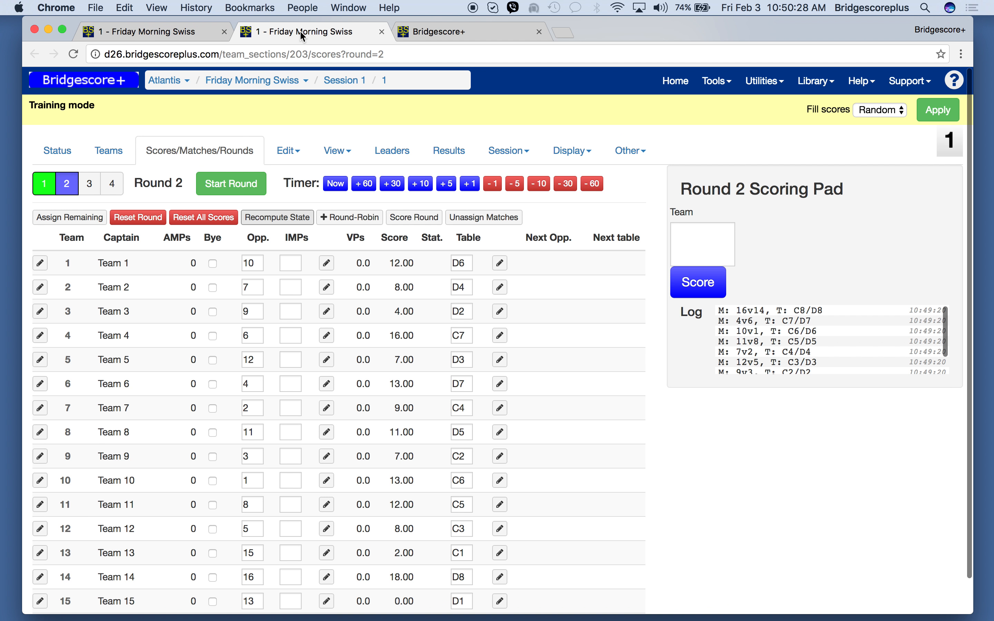
View the section's scores by rounds.
left_click(343, 152)
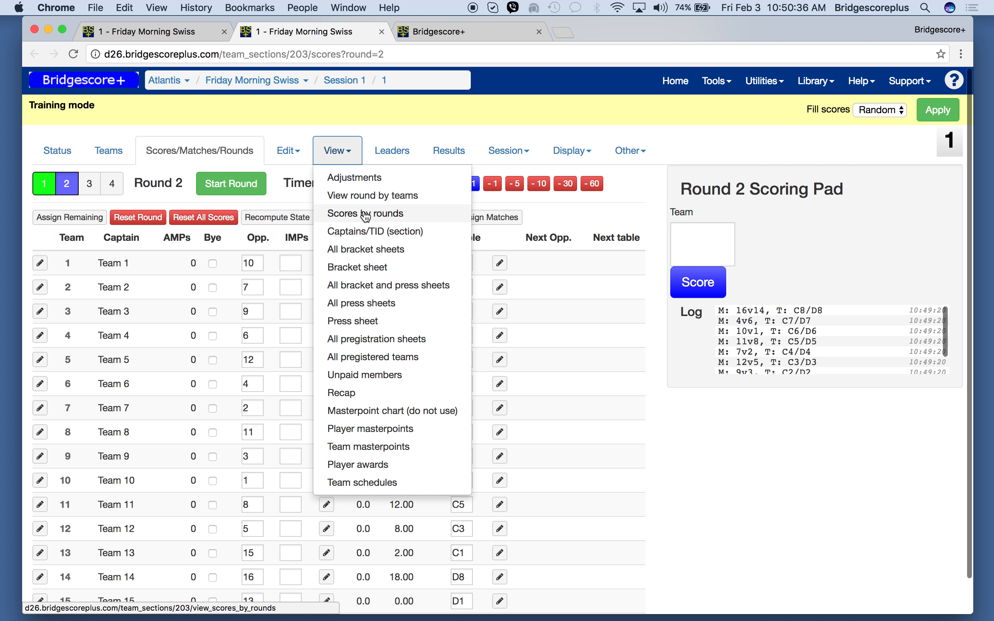
left_click(343, 216)
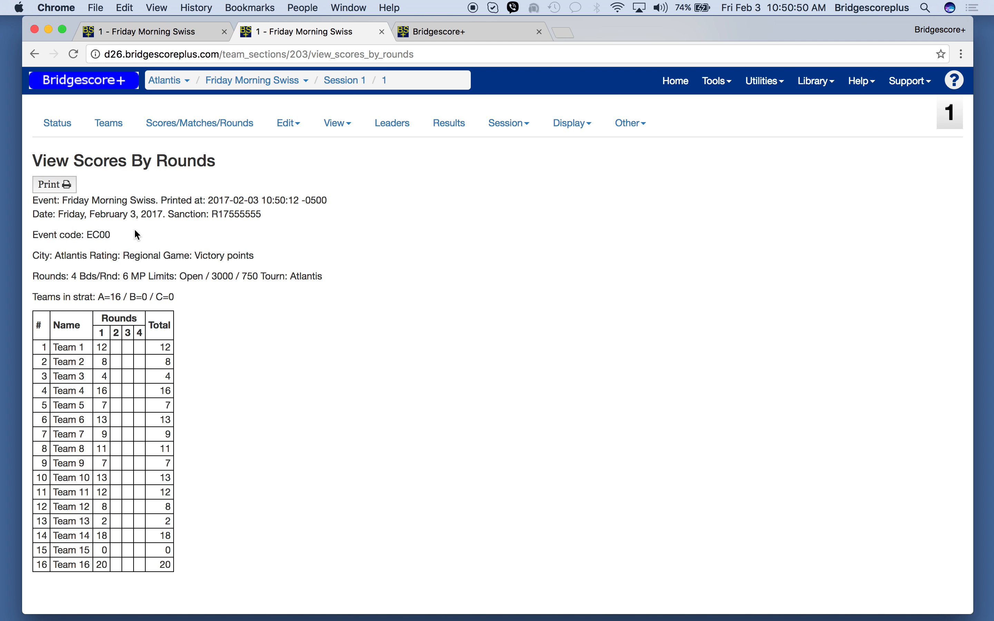
Close the browser tab with the round 1 scores and fill the round 2 scores using the Random option.
left_click(171, 34)
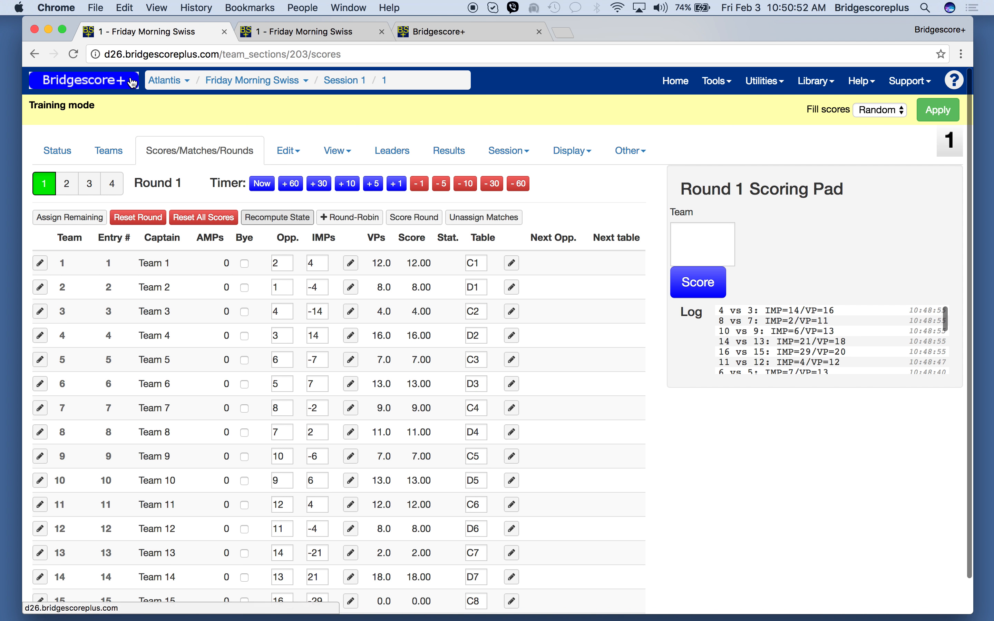
left_click(223, 33)
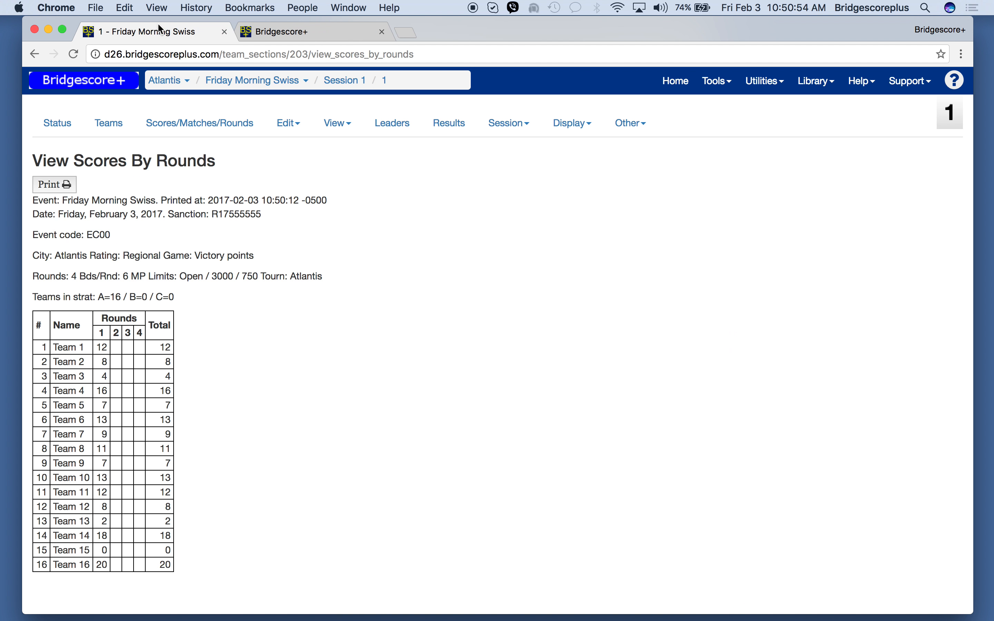
left_click(215, 135)
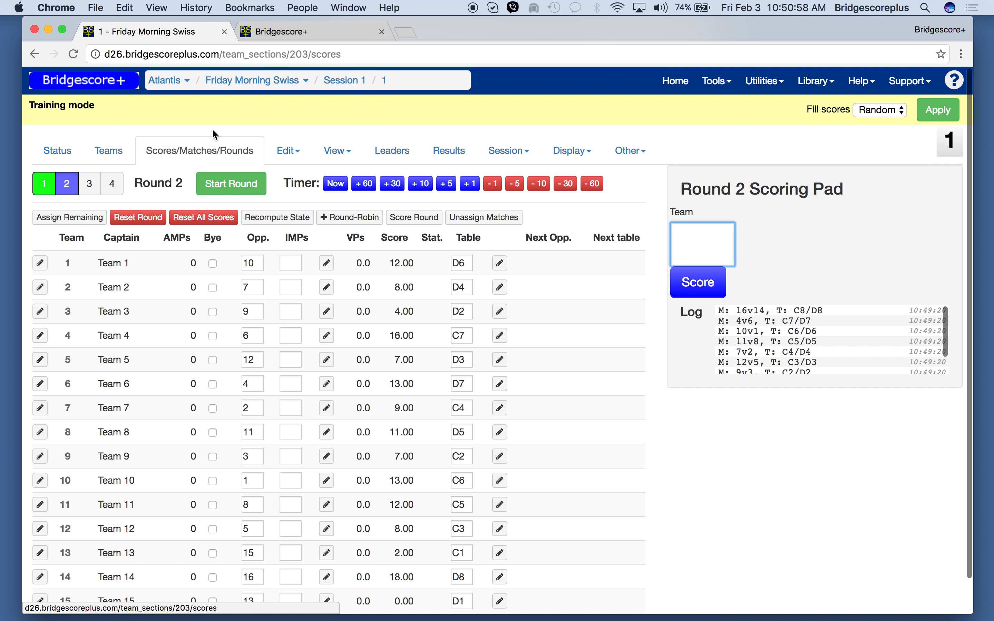
left_click(943, 112)
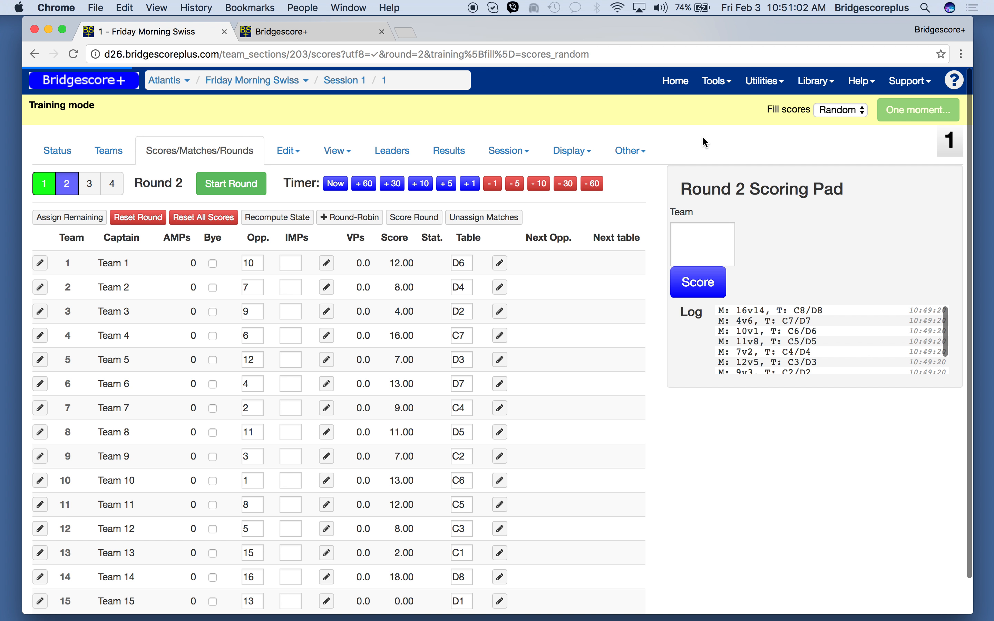
Open the round 3 page in a new browser tab and recompute the state for round 2.
right_click(93, 191)
left_click(103, 191)
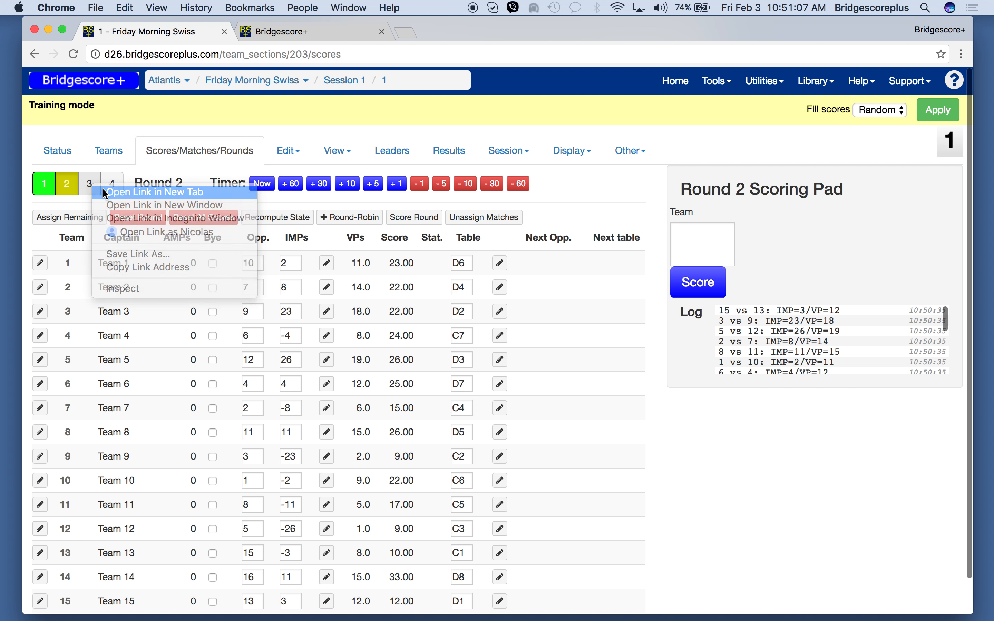
left_click(276, 218)
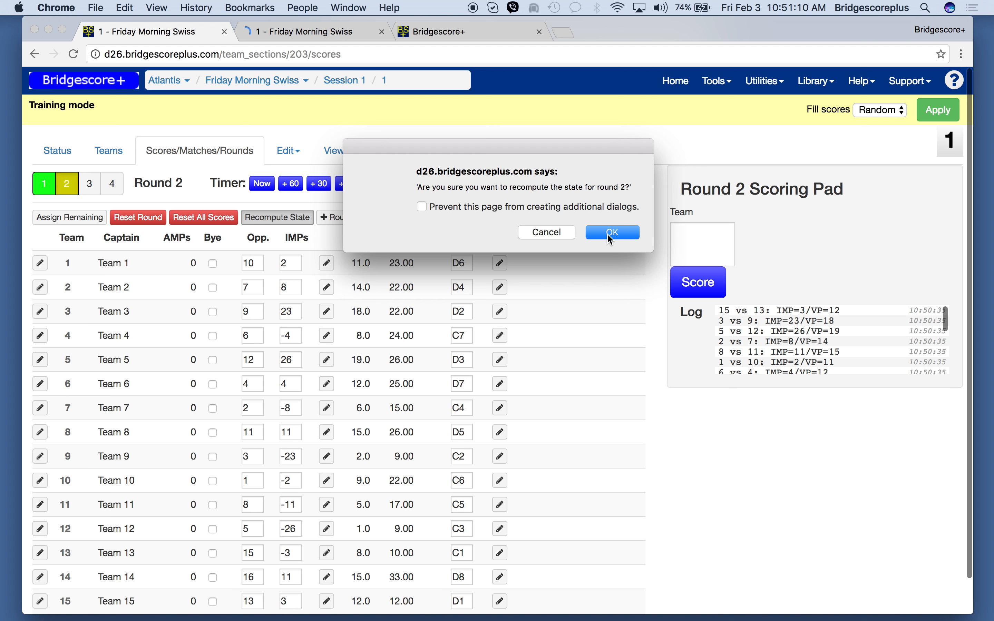
left_click(611, 239)
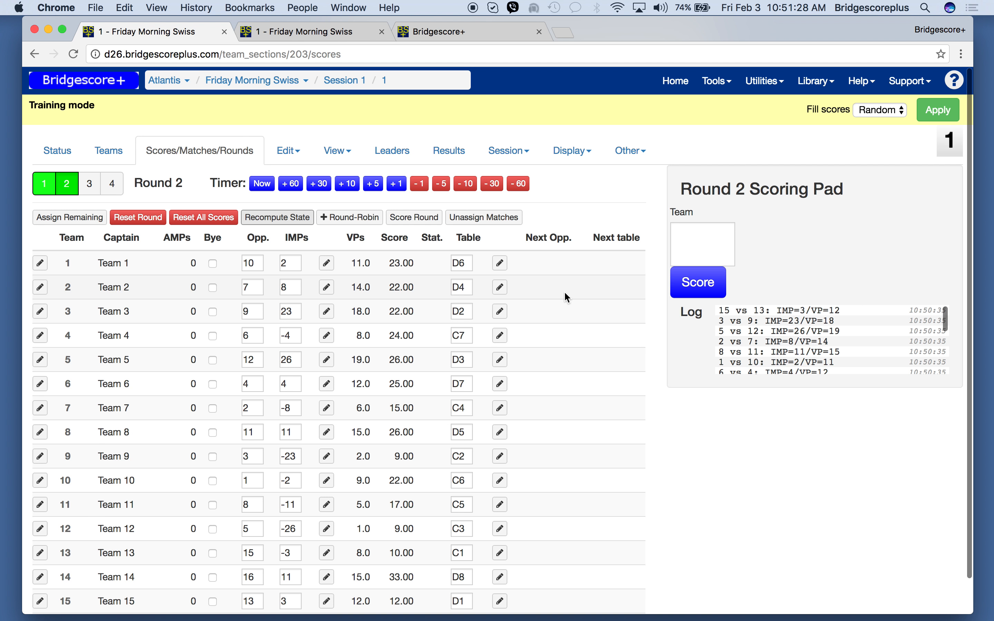
Assign all remaining round 3 matches and check the refreshed Swiss display.
left_click(310, 36)
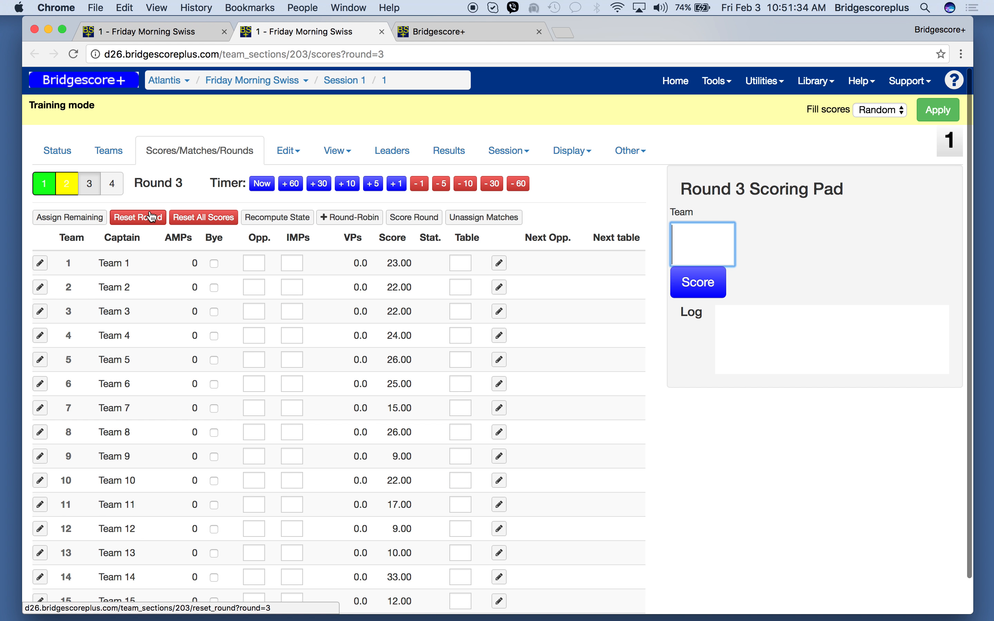
left_click(91, 223)
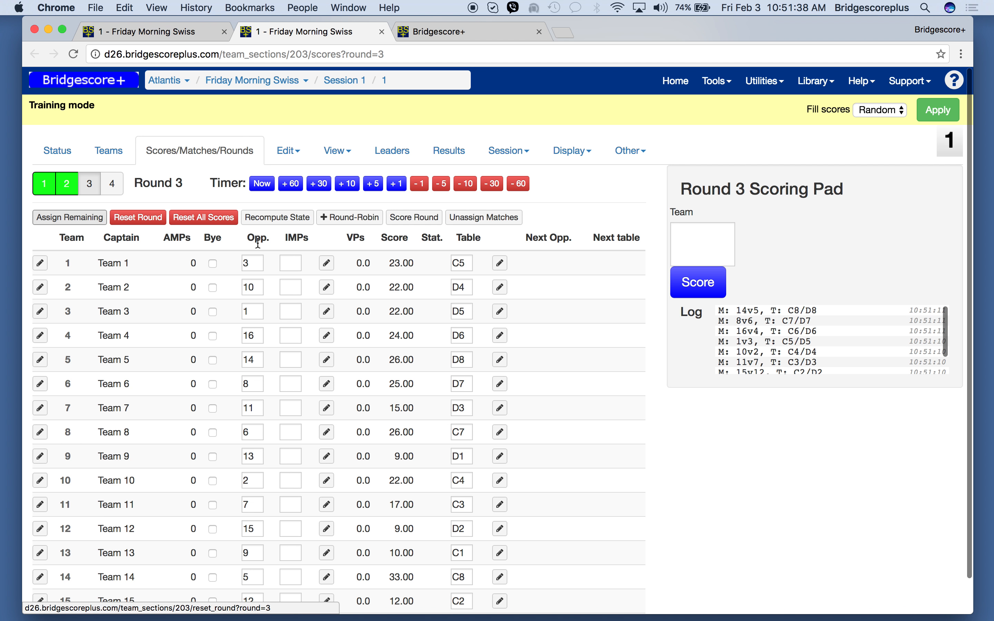
left_click(461, 34)
key("super+r")
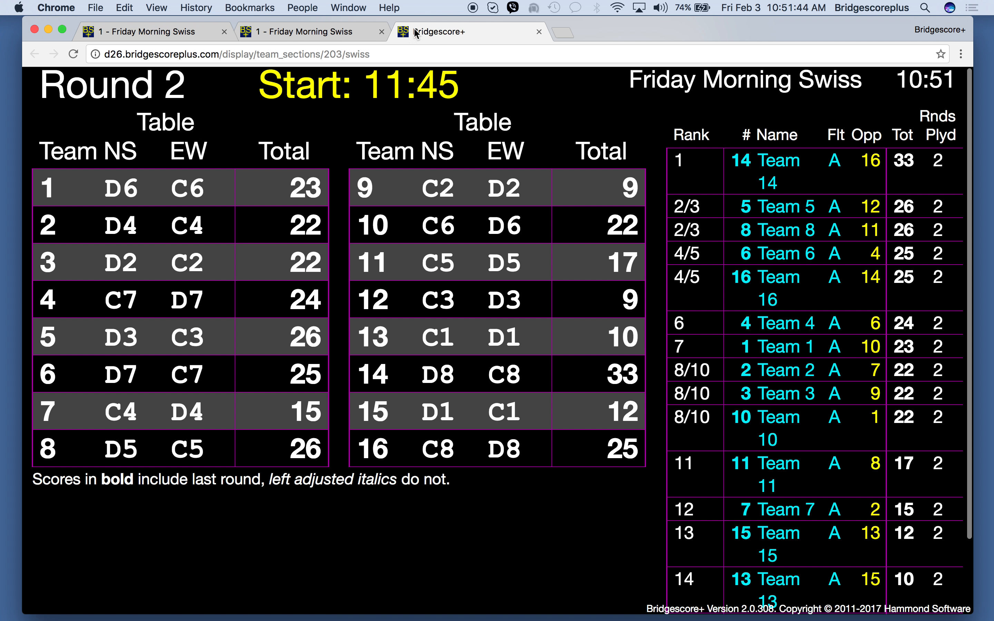
Recompute the state for round 3 and check its assignments on the Swiss display.
left_click(319, 33)
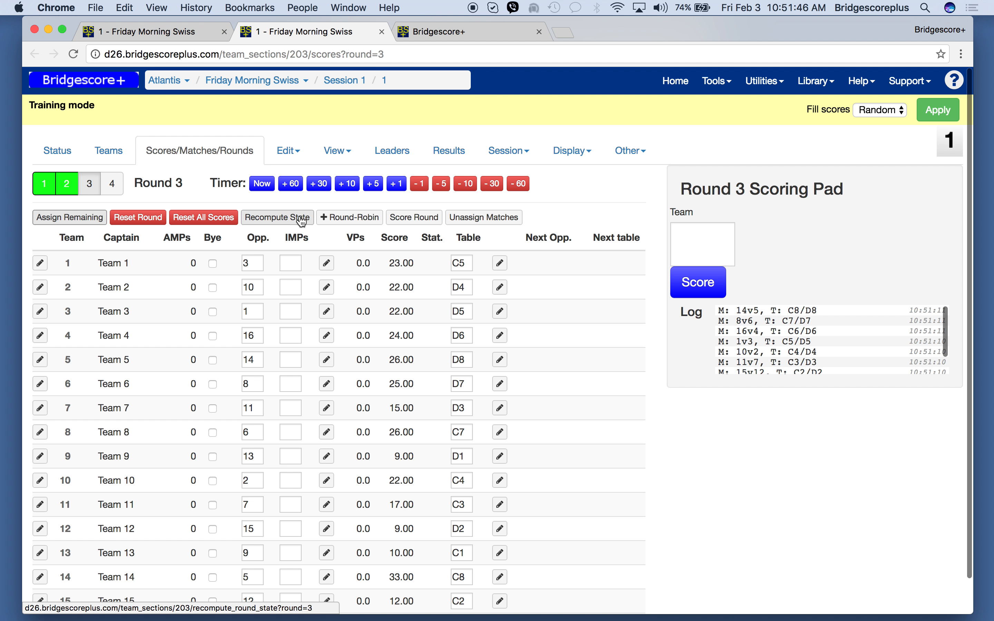
left_click(302, 218)
left_click(600, 227)
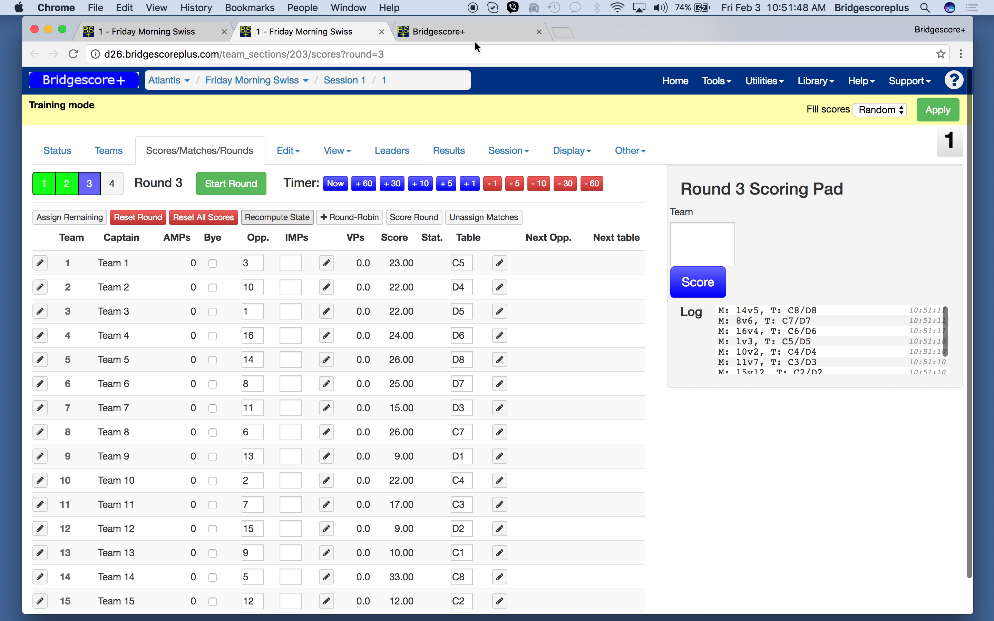
left_click(454, 33)
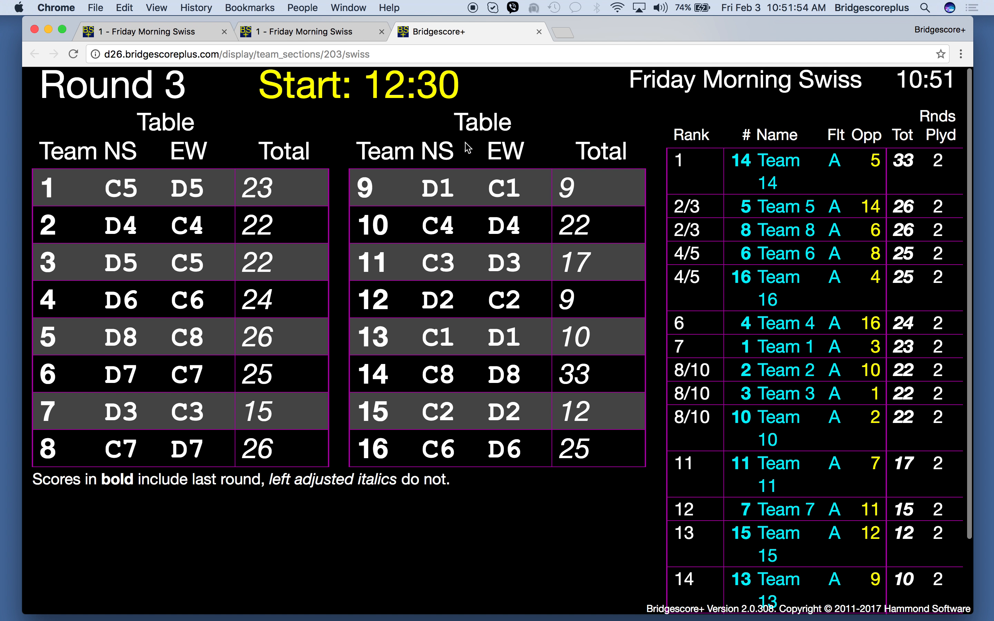
Return to the round 3 page and view the section's scores by rounds.
left_click(313, 38)
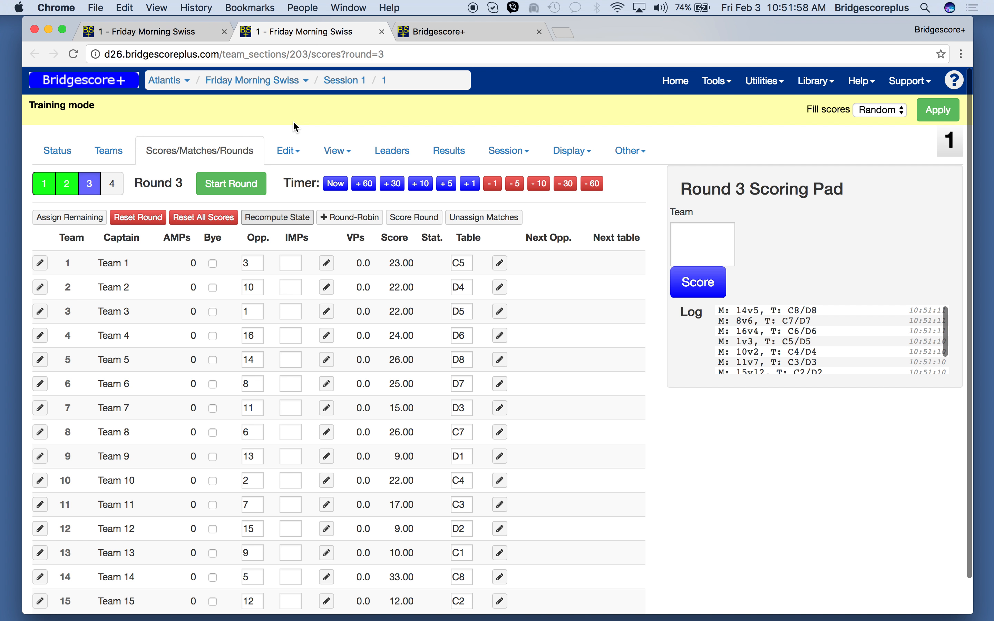
left_click(337, 161)
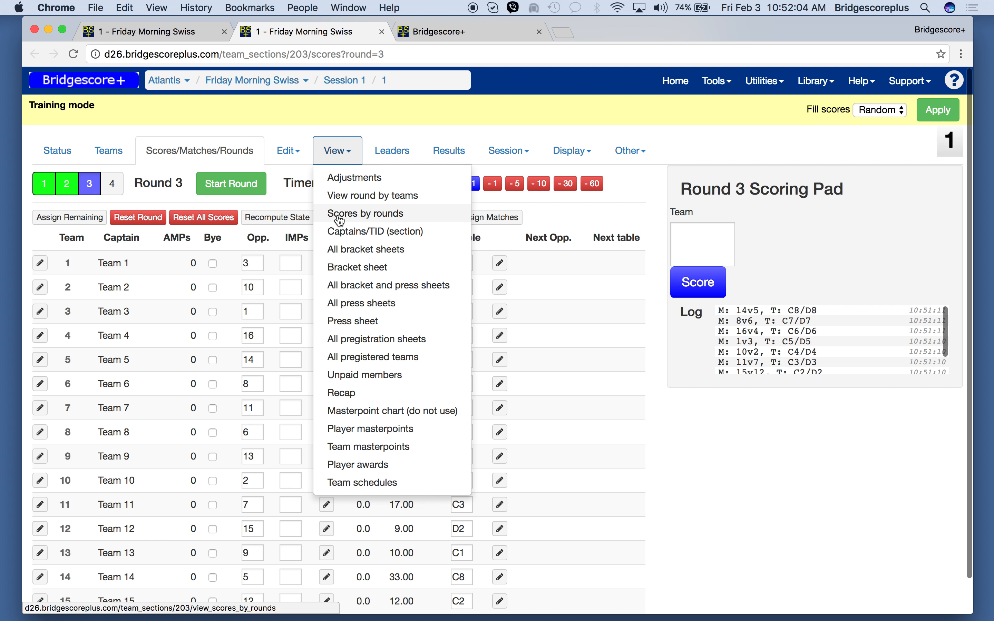
left_click(340, 214)
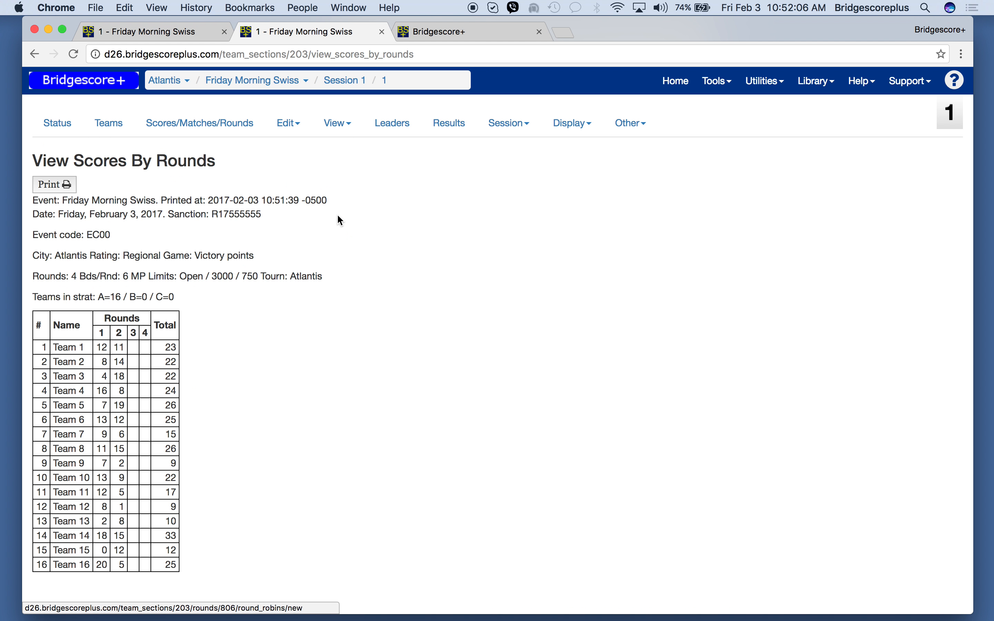